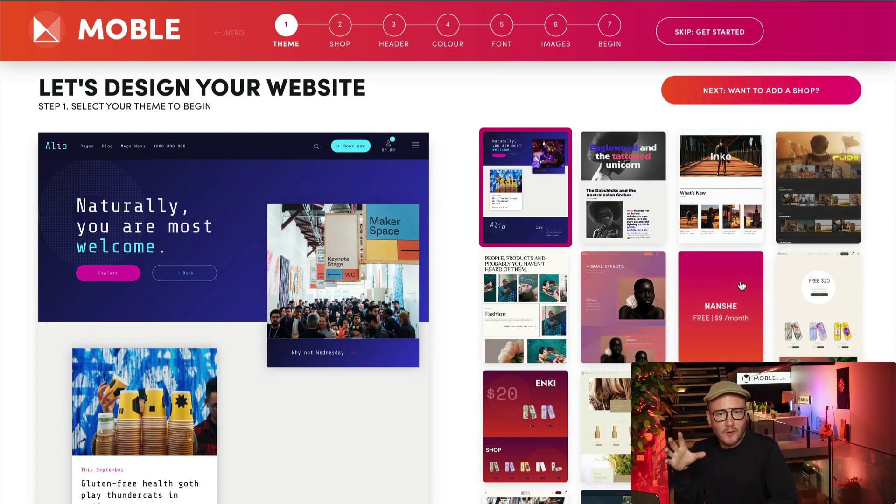
Step: Select the Nanshe theme in the website theme gallery
left_click(728, 335)
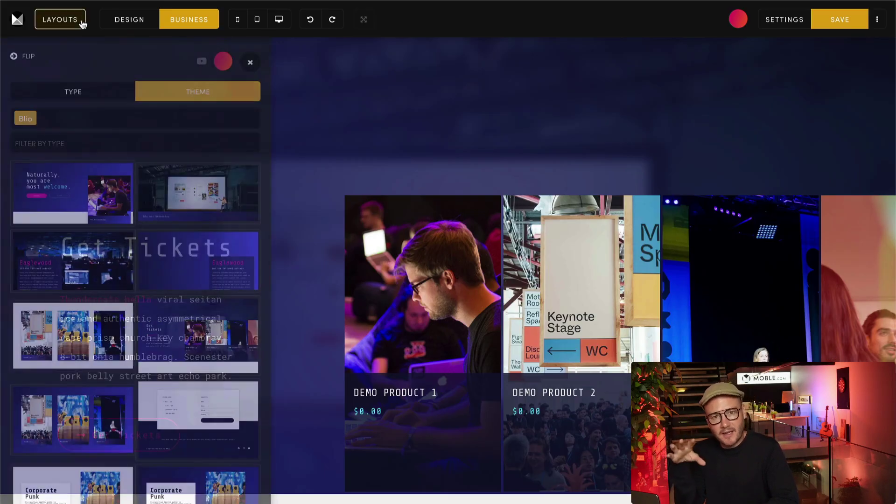
Step: Filter the layout library by the Boswell and Dekker themes in place of Blio
left_click(61, 116)
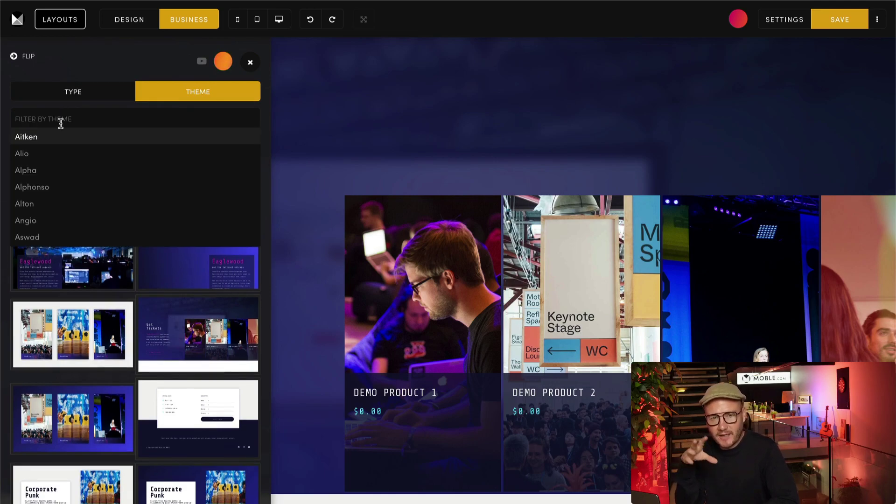
scroll(75, 182, "down", 4)
left_click(75, 184)
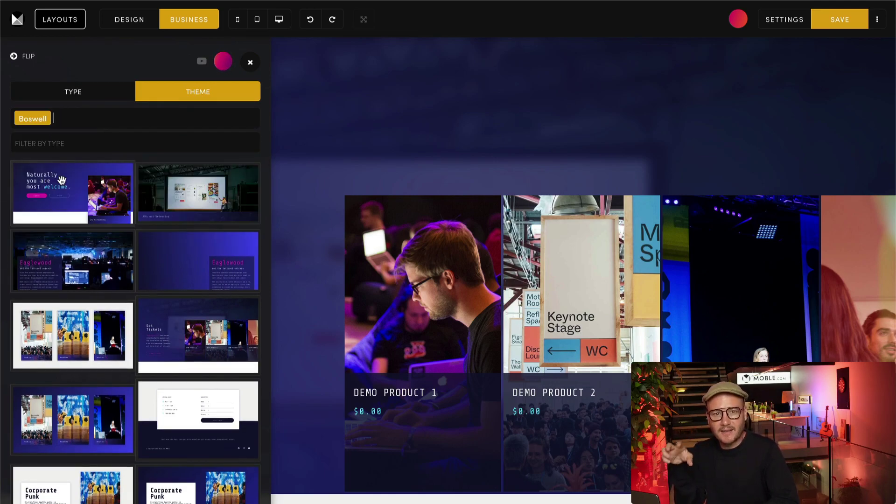
type("Dek")
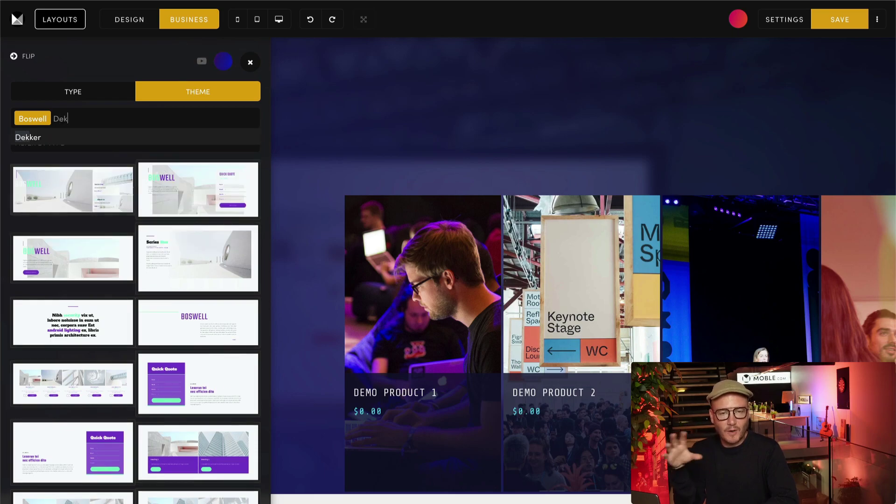
left_click(55, 137)
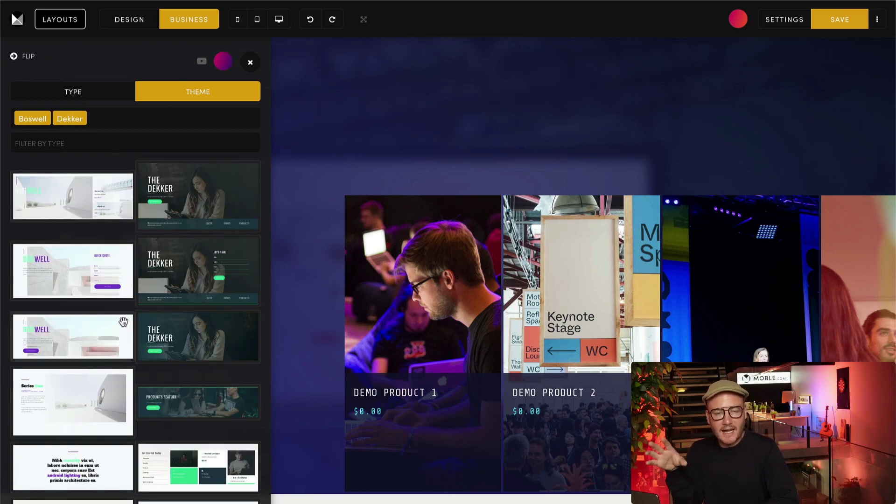
Step: Add the Boswell layout with text beside a Quick Quote form, plus the Boswell three-card image layout, to the page
scroll(124, 322, "down", 15)
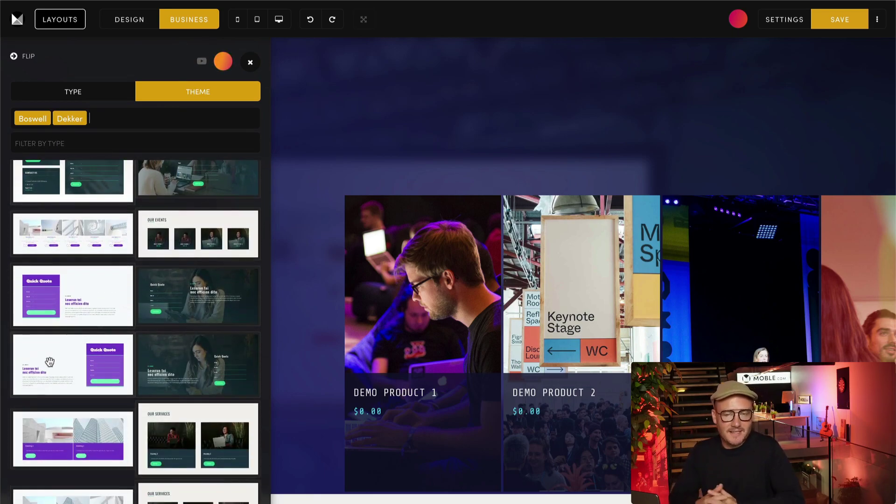
left_click(67, 358)
scroll(67, 357, "down", 4)
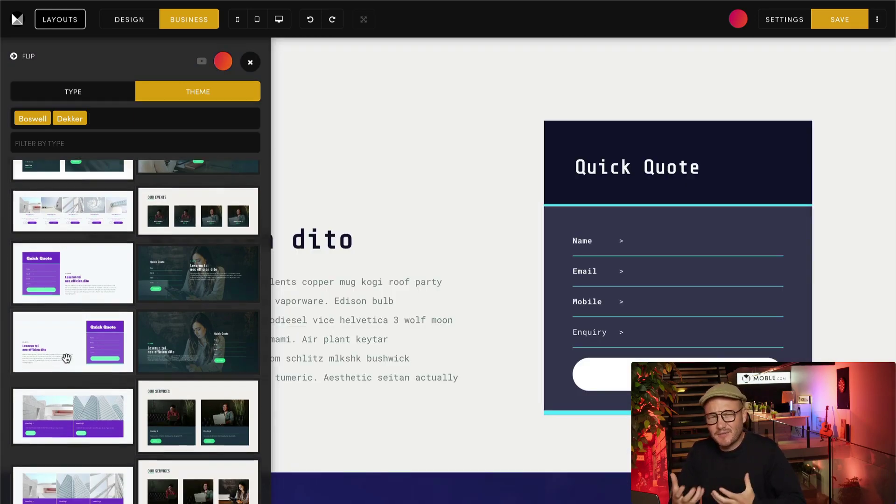
left_click(82, 327)
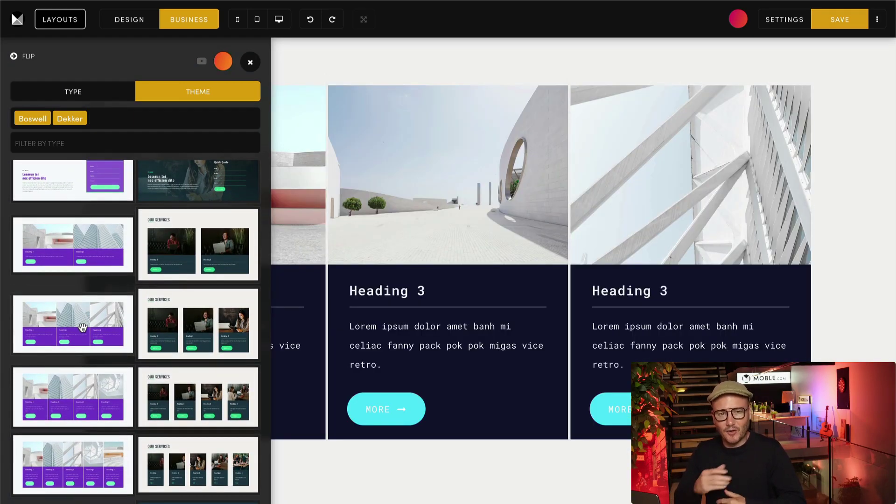
left_click(251, 63)
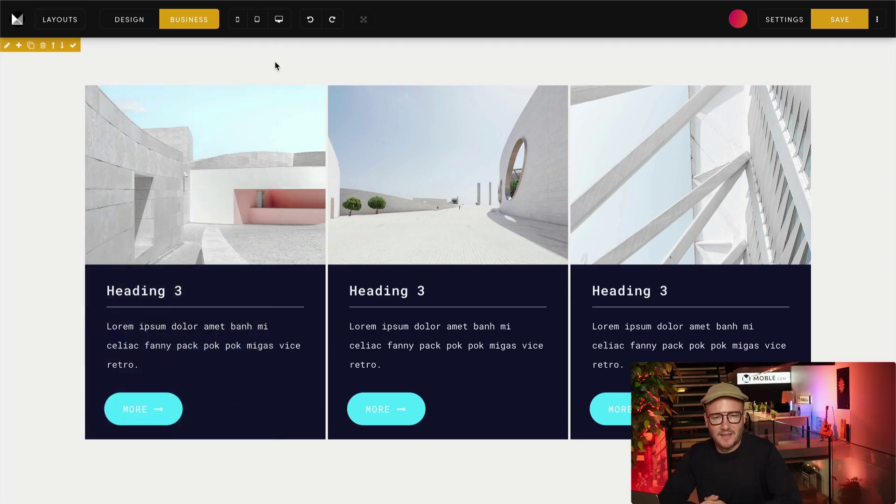
Step: Apply loose (64px) and regular (32px) padding through the bot-assisted design options and review the three-card section
left_click(76, 24)
left_click(218, 66)
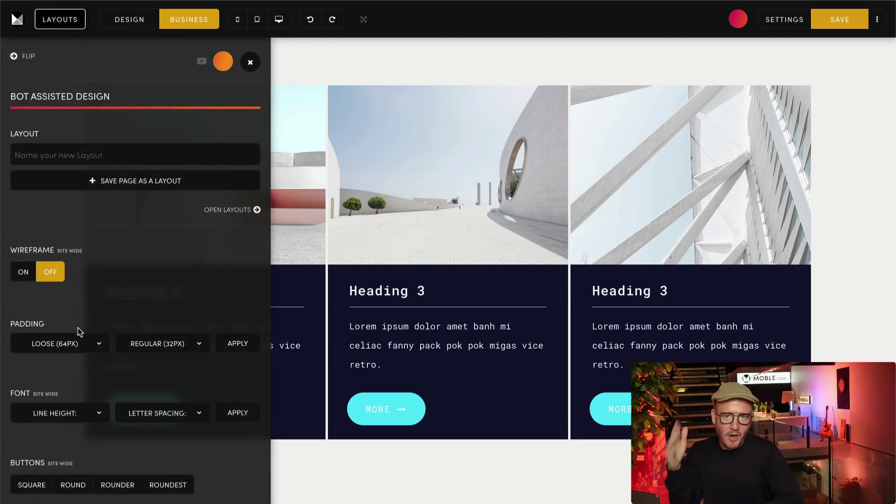
left_click(238, 343)
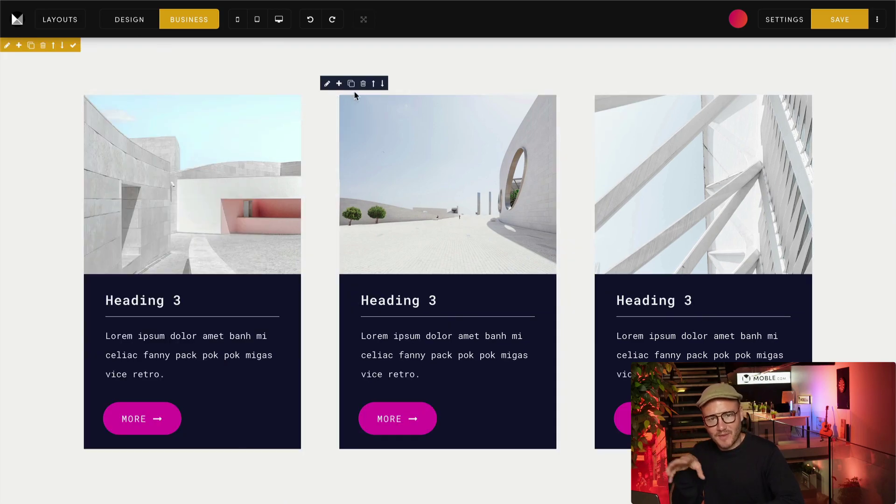
scroll(575, 161, "down", 4)
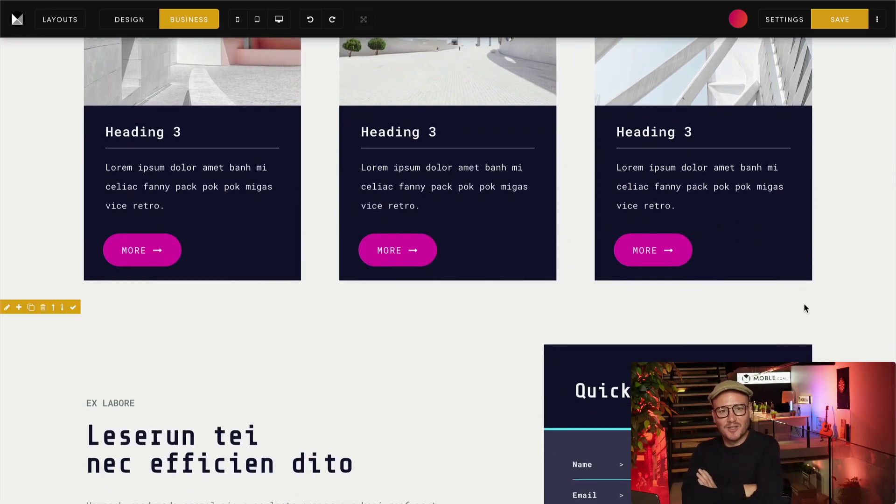
scroll(811, 326, "up", 4)
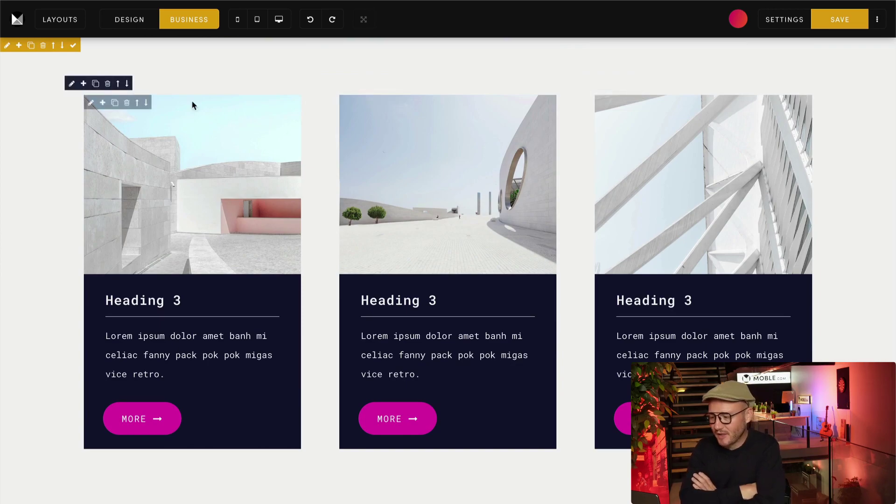
Step: Filter the layout library by the Enki theme instead of Blio
left_click(65, 21)
left_click(168, 89)
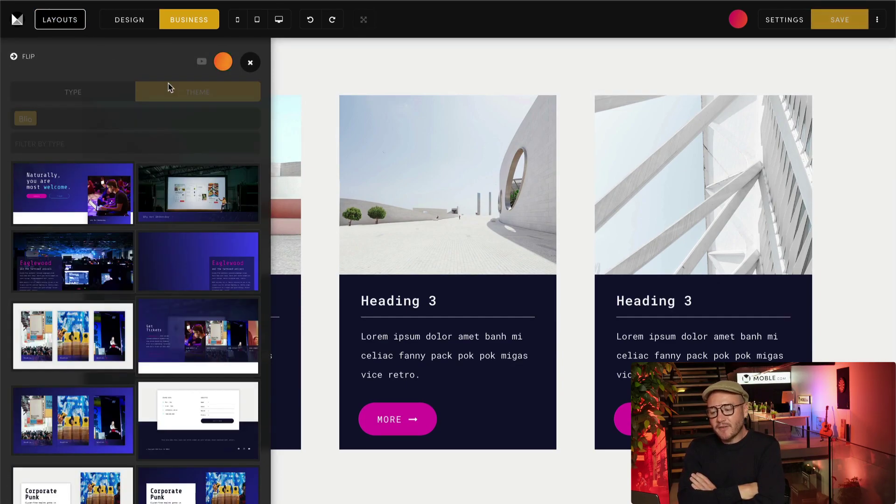
left_click(106, 116)
key("BackSpace")
type("En")
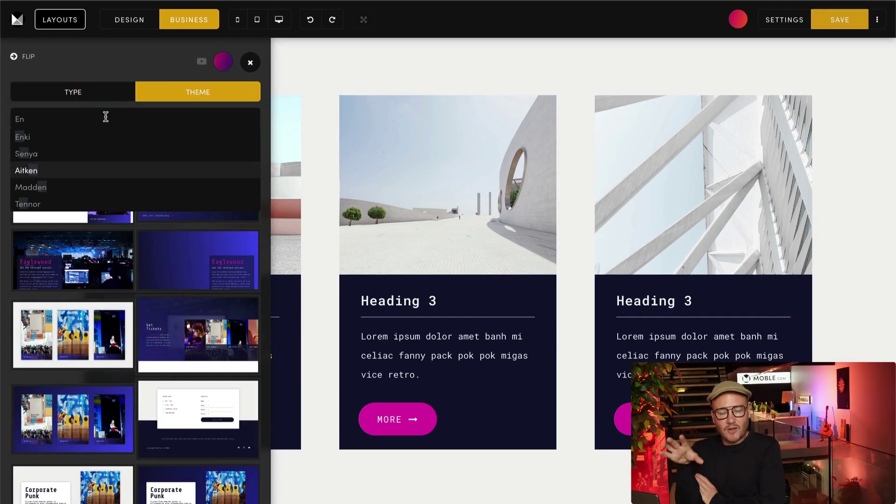
left_click(97, 134)
Step: Add the dark Enki layout with a text block above two overlapping images to the page
scroll(136, 205, "down", 6)
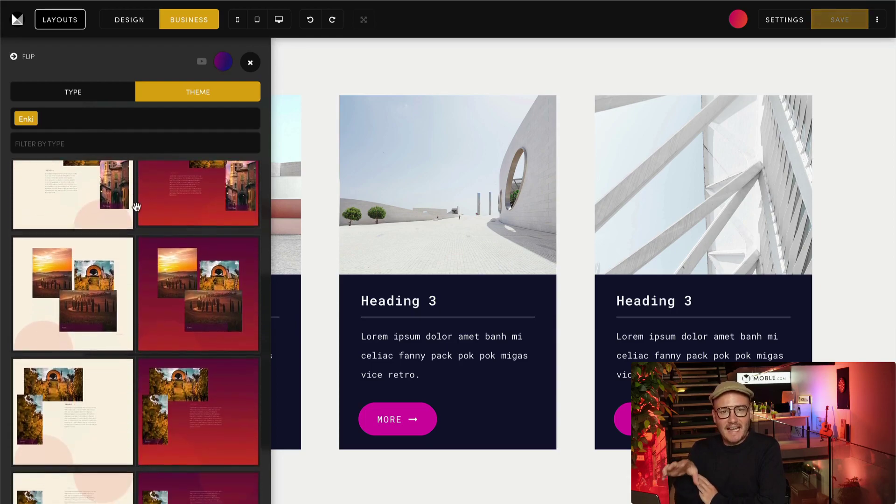
left_click(193, 293)
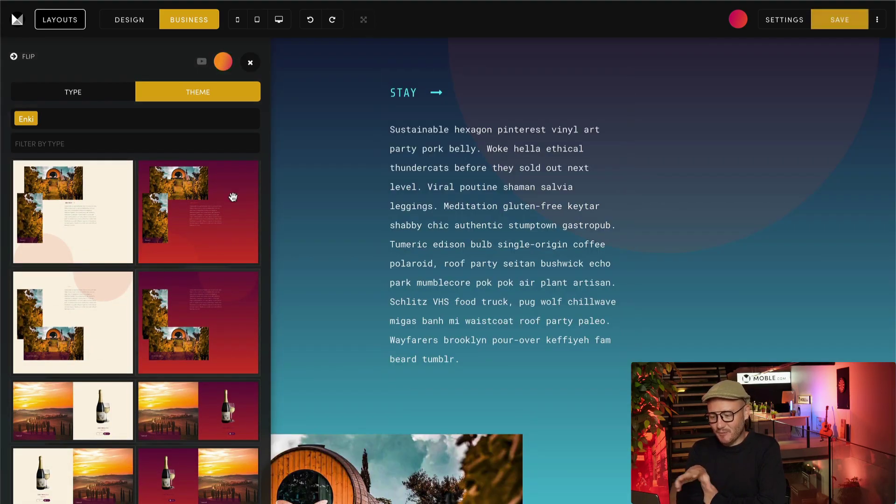
left_click(252, 62)
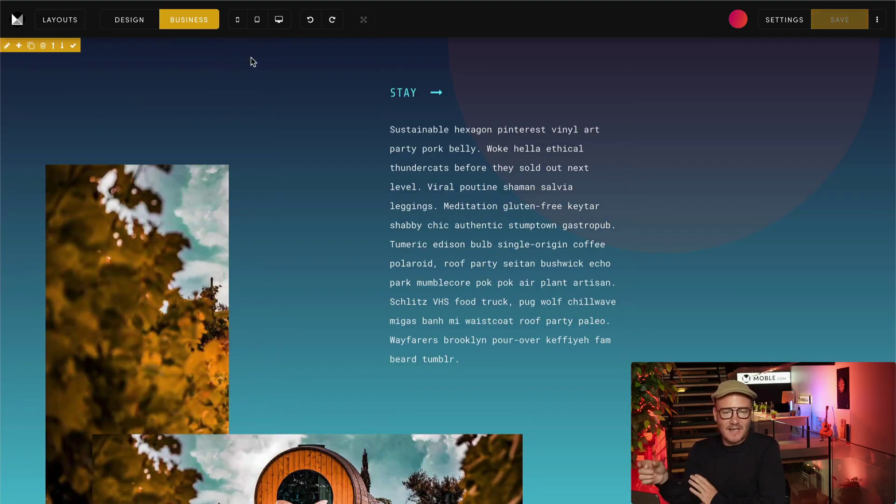
Step: Remove the Stay section's background overlay and set its background colour to #101232 with a #484bf0 gradient at a 130° angle
left_click(10, 46)
left_click(703, 85)
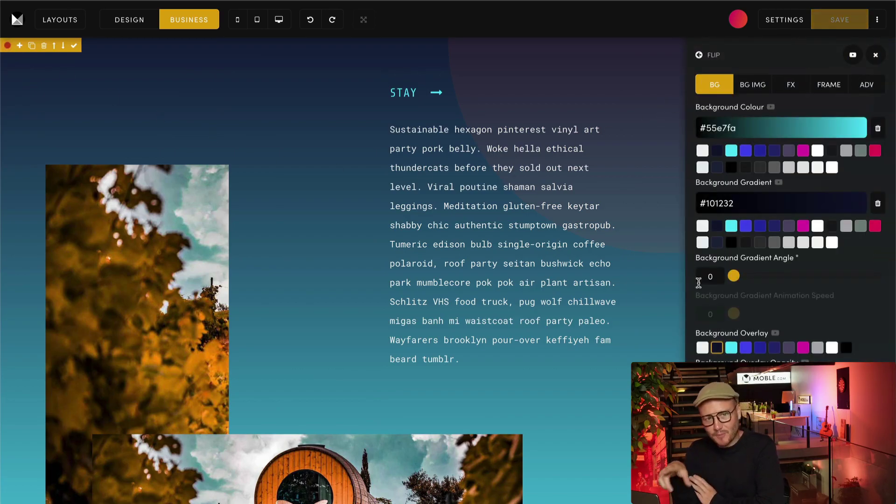
left_click(717, 348)
left_click(717, 151)
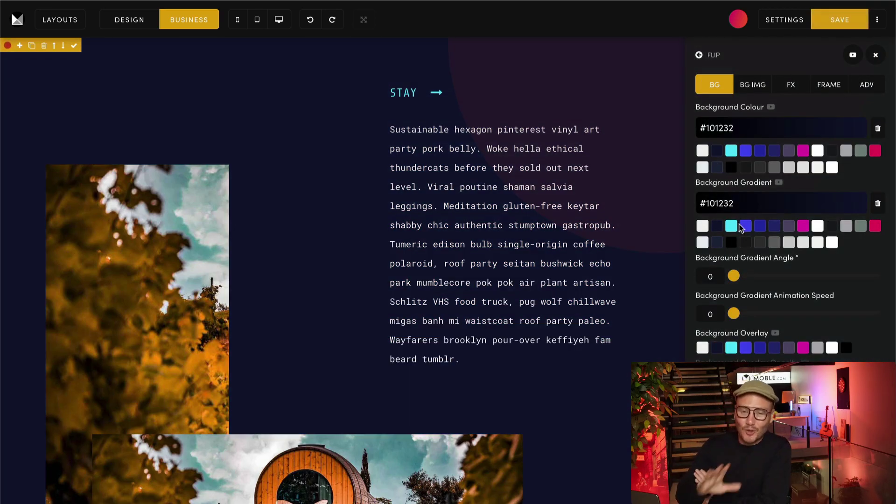
left_click(745, 227)
type("130")
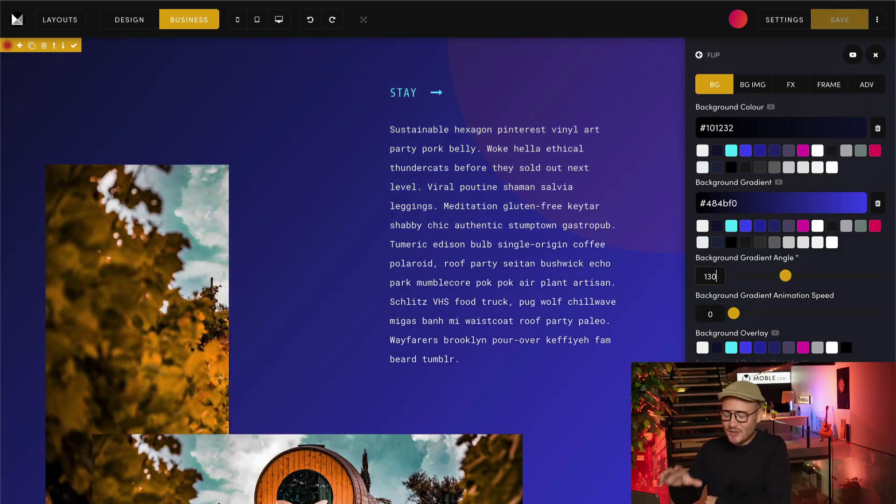
left_click(876, 55)
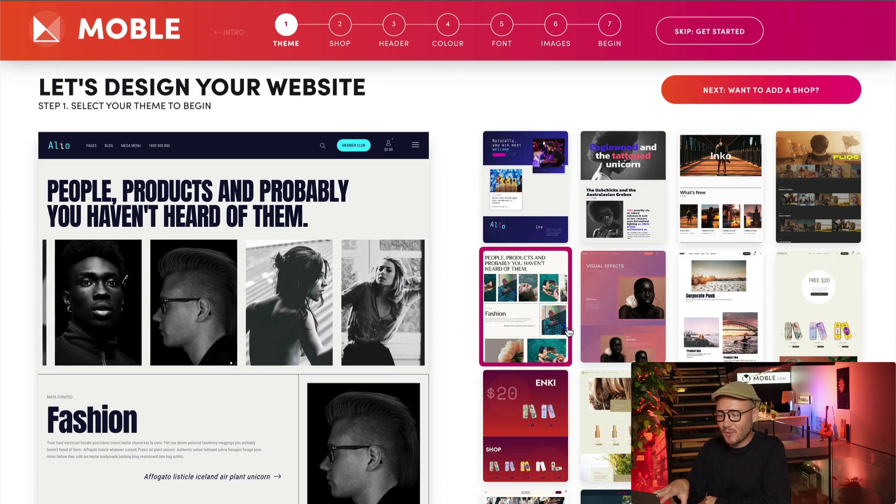
Step: Preview the Visual Effects theme and choose another theme further down the theme gallery
left_click(607, 342)
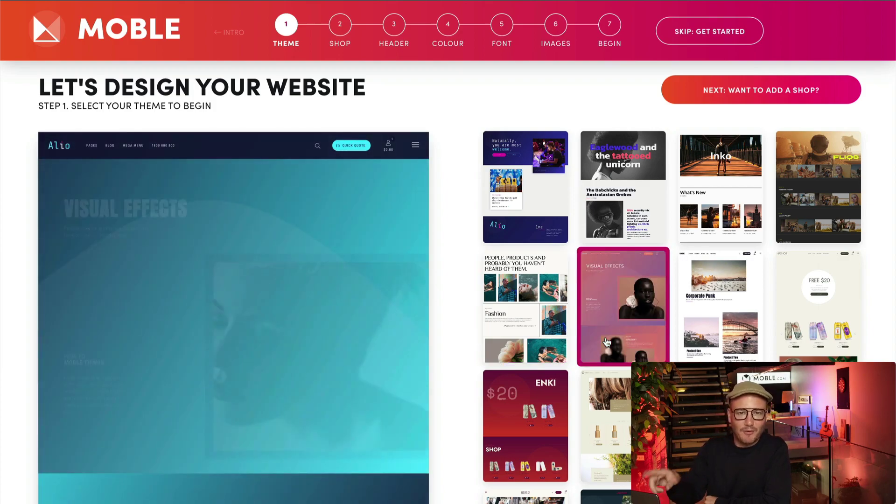
scroll(575, 376, "down", 10)
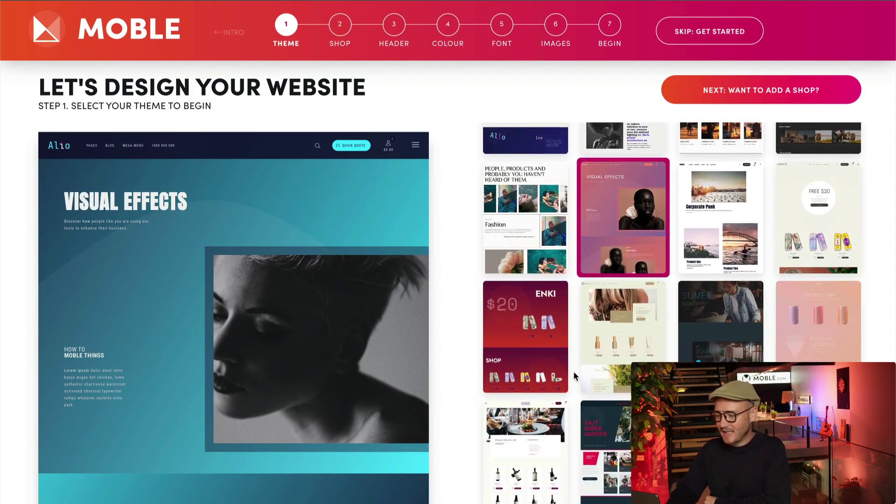
scroll(573, 371, "down", 3)
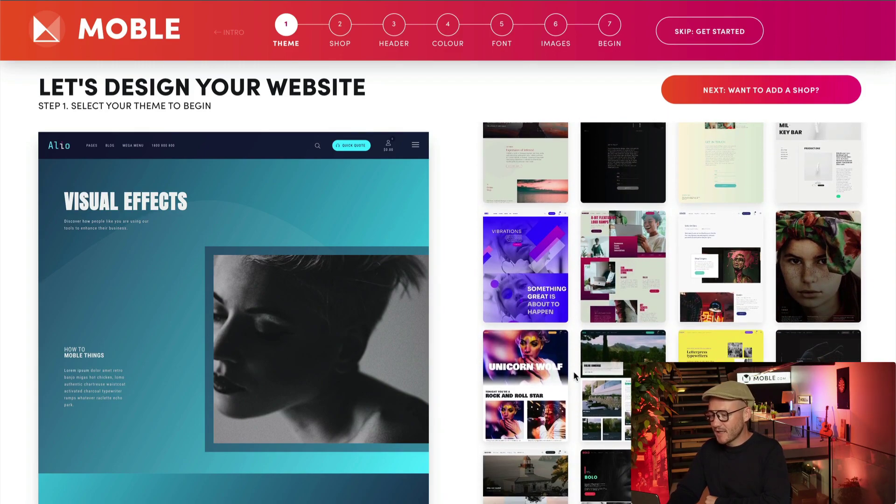
left_click(592, 378)
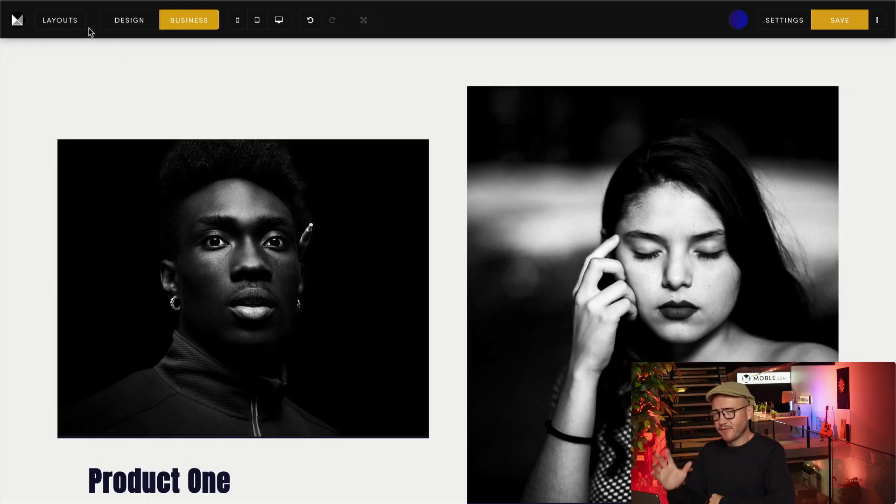
Step: Filter the layout library by the Senya and Dekker themes in place of Blio
left_click(79, 23)
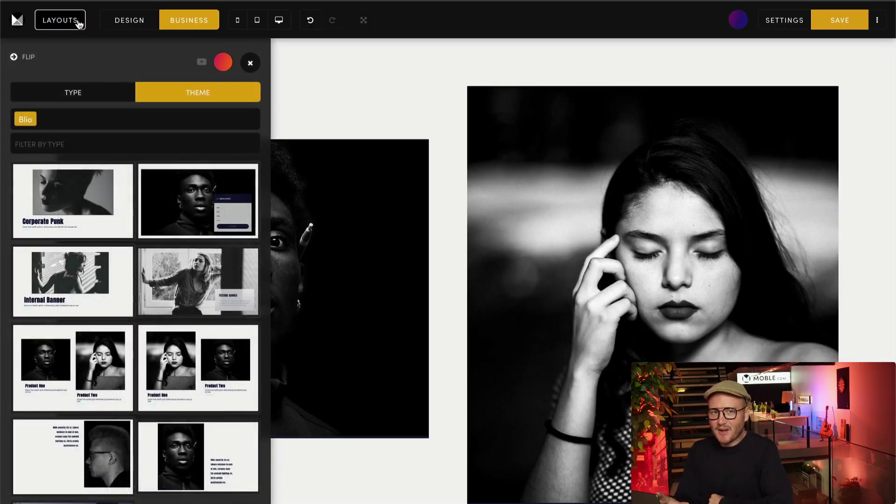
left_click(51, 115)
type("Sen")
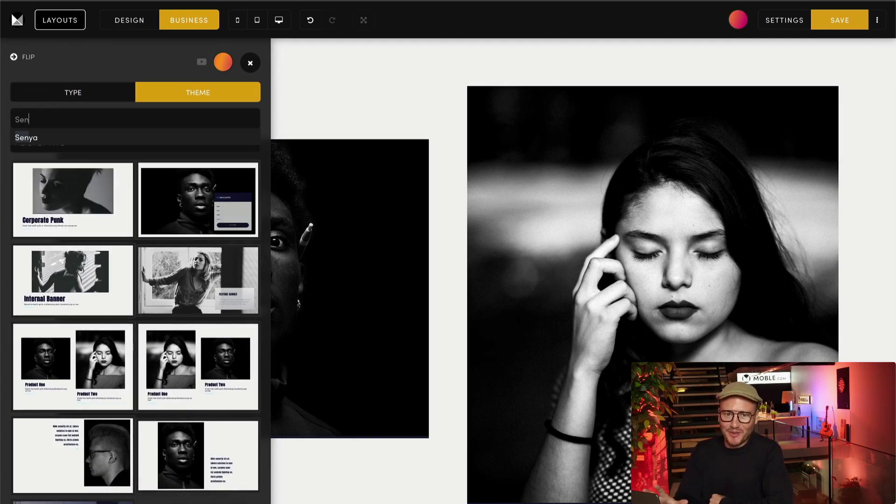
left_click(27, 137)
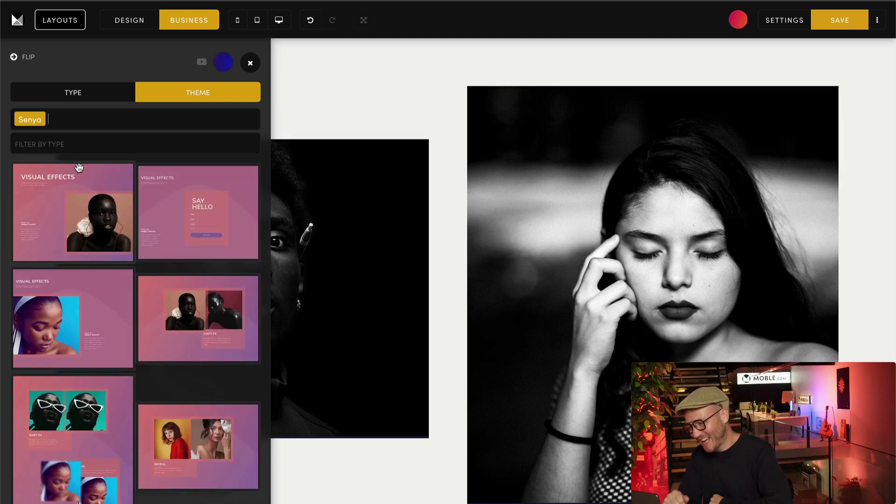
type("d")
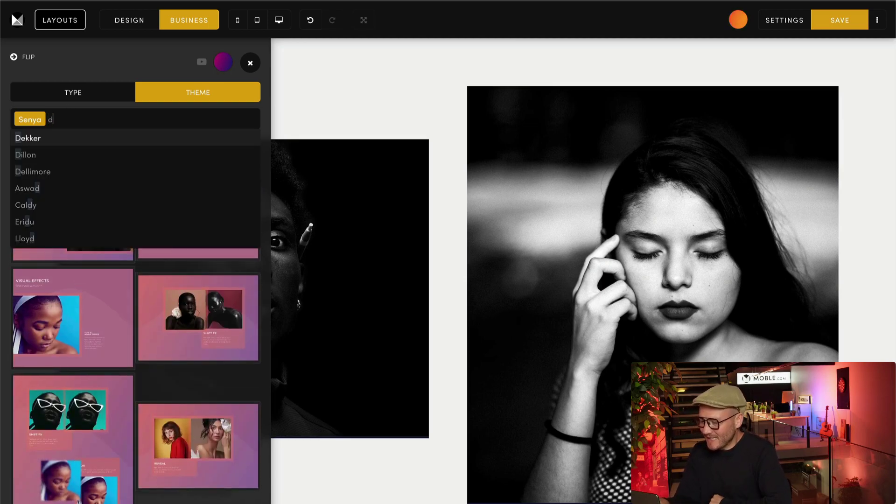
left_click(42, 137)
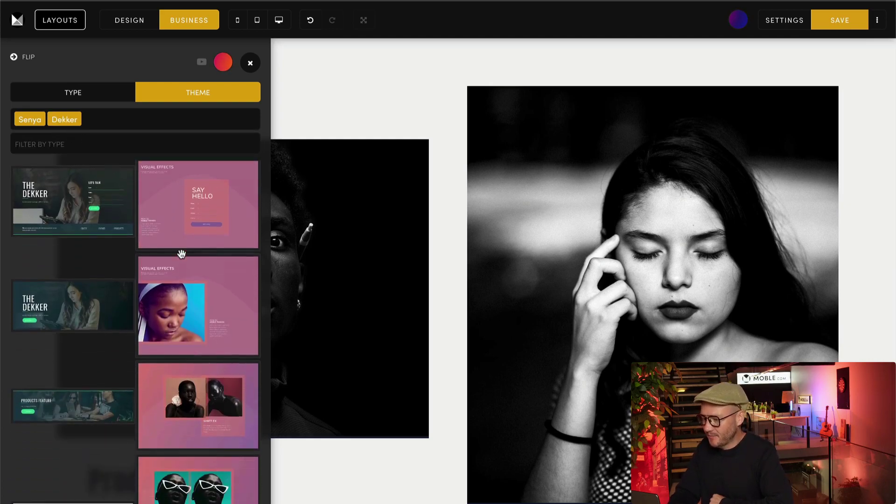
Step: Add the Senya Visual Effects layout with the large portrait on a blue backdrop to the page
scroll(180, 252, "down", 2)
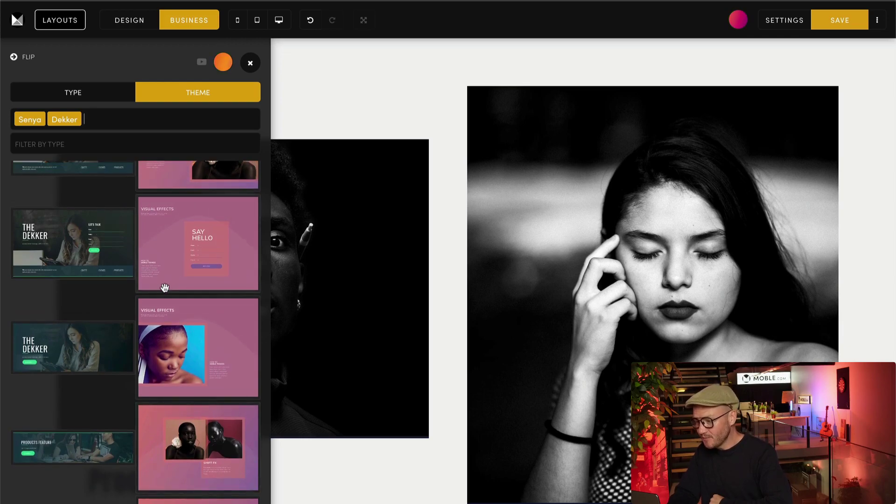
left_click(217, 313)
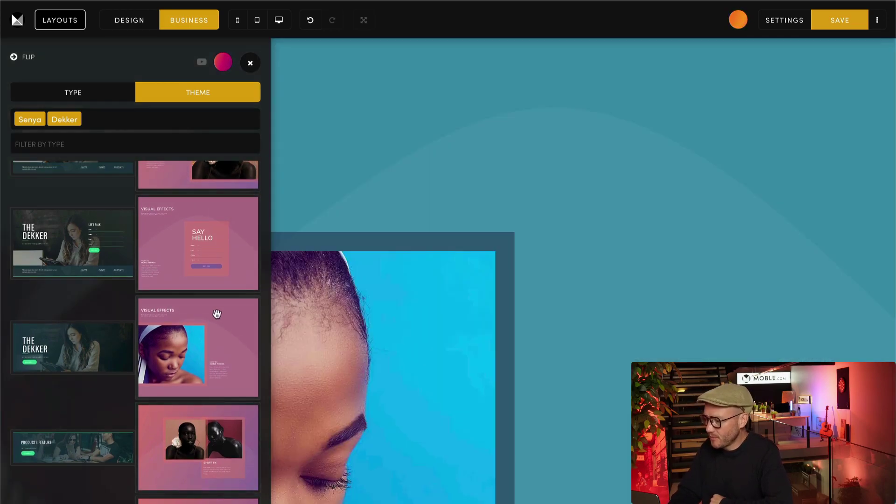
left_click(250, 63)
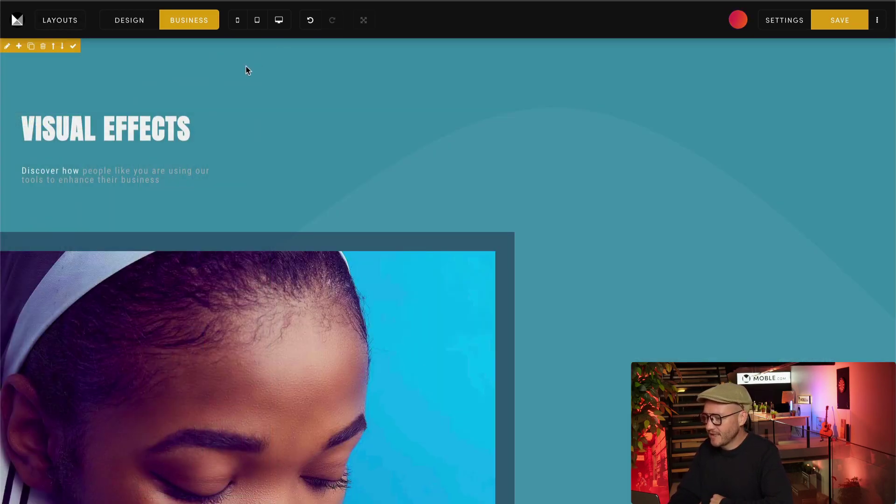
Step: Apply the Heading 1 Style 1 format to the "Visual Effects" heading
left_click(7, 46)
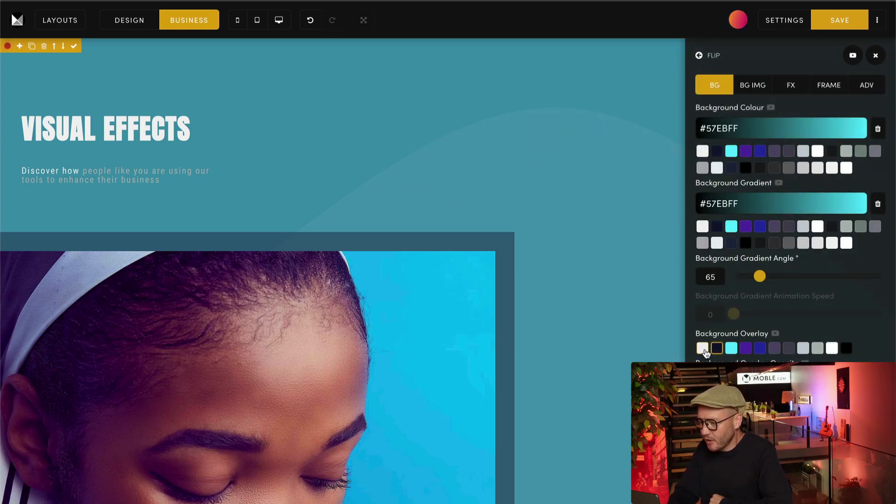
left_click(876, 56)
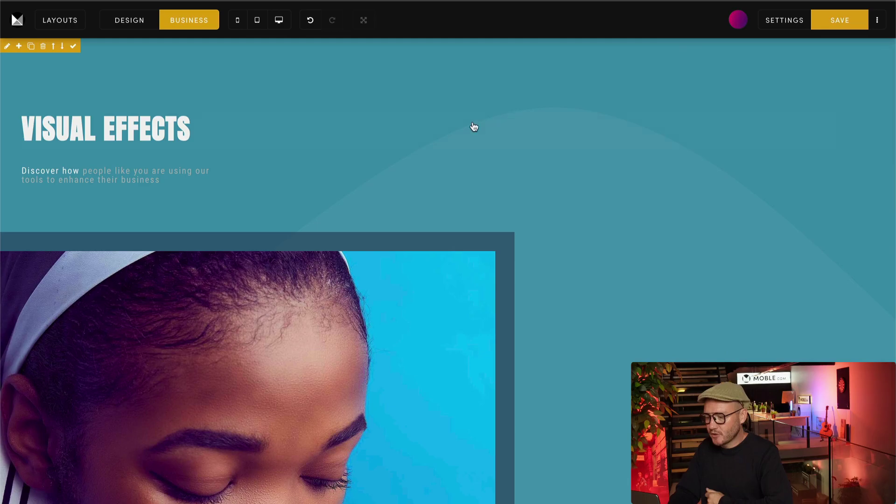
double_click(200, 127)
left_click(309, 52)
mouse_move(310, 76)
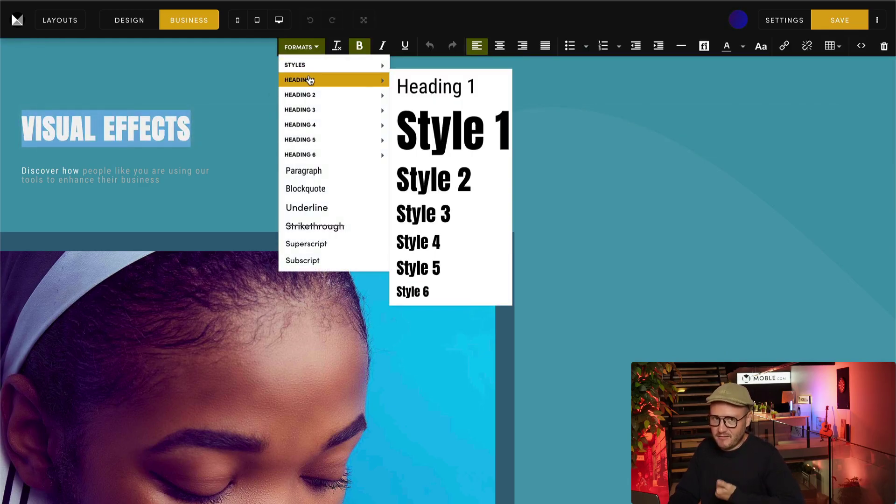
left_click(452, 130)
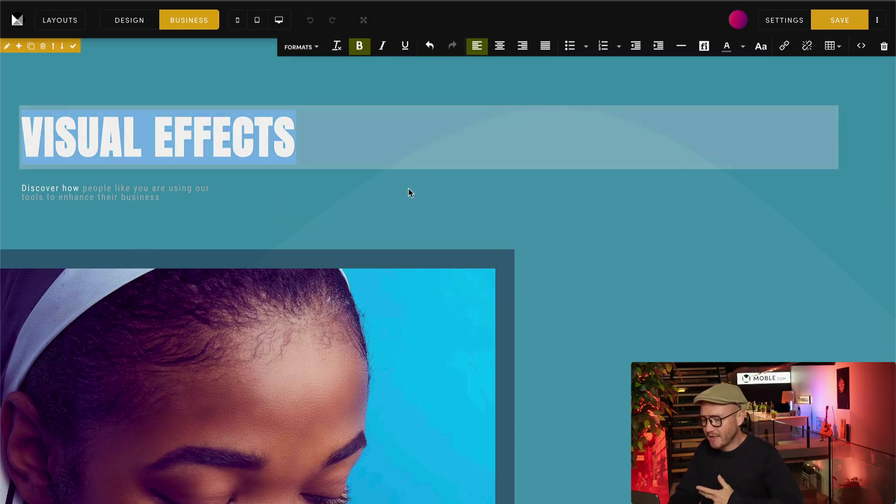
left_click(409, 189)
Step: Add the Dekker "Get Started Today" tile layout from the layout library to the page and close the library
left_click(61, 21)
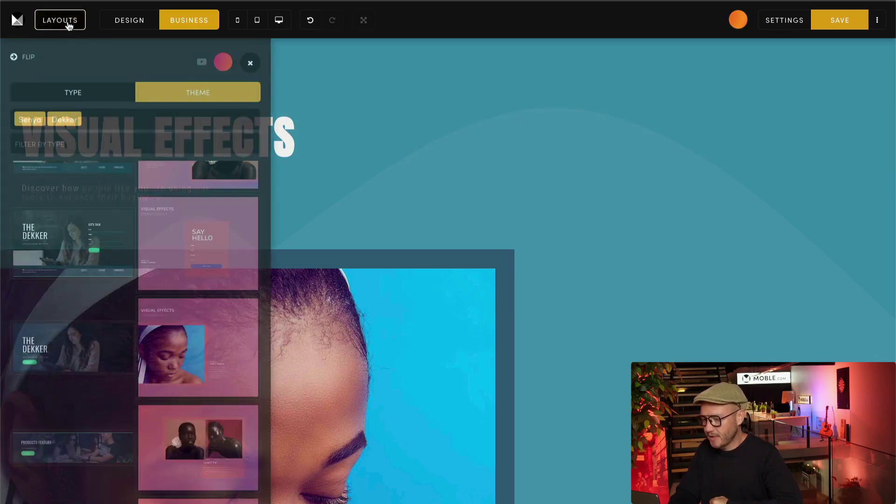
scroll(70, 266, "down", 5)
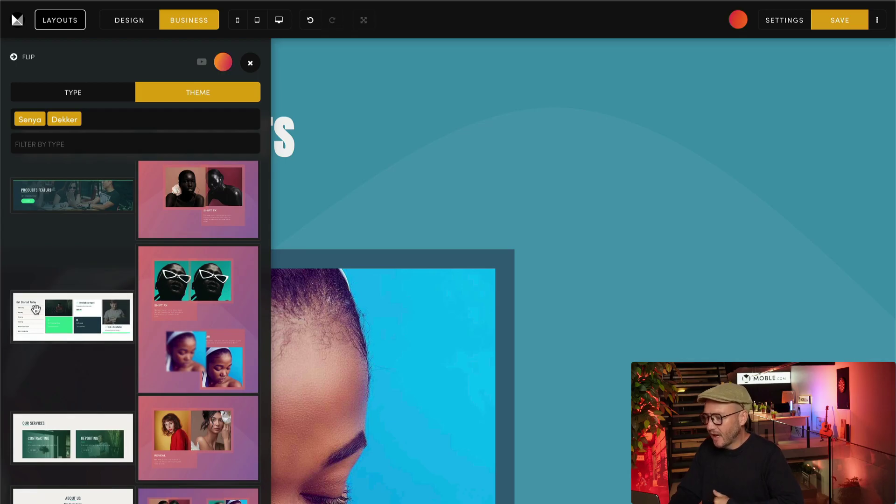
left_click(53, 308)
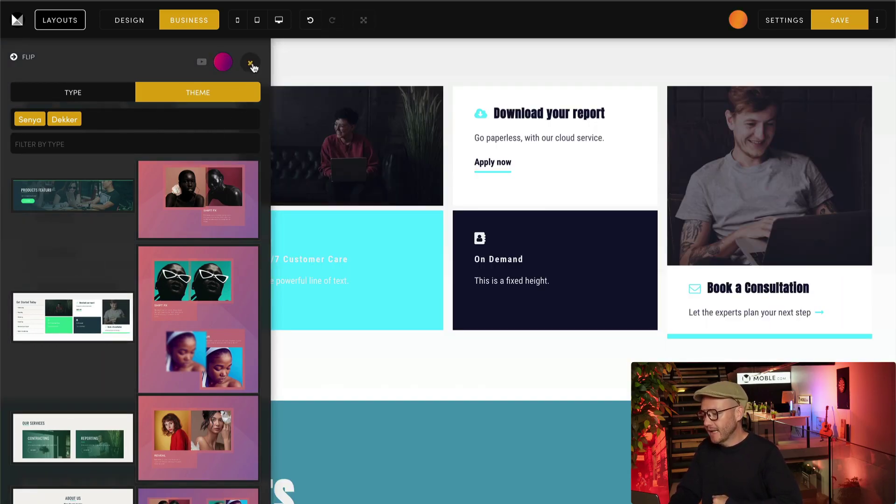
left_click(251, 64)
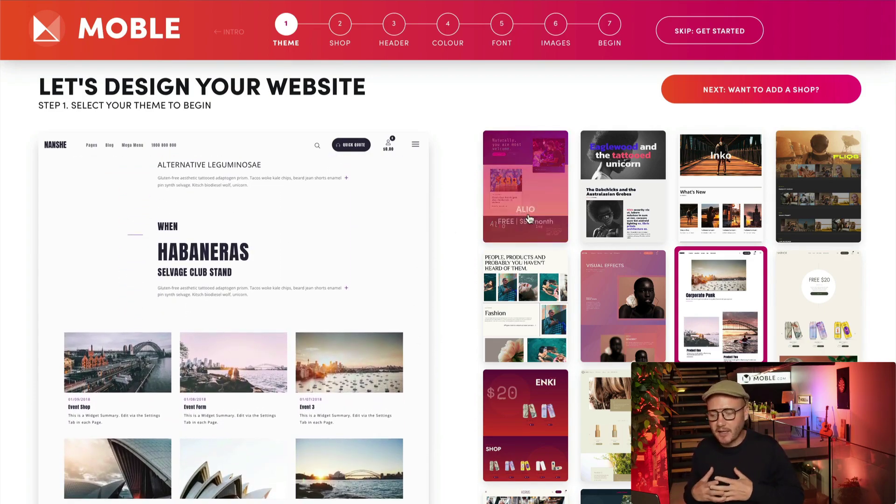
Step: Select the Alio theme and look through its preview page up to the welcome banner
left_click(522, 212)
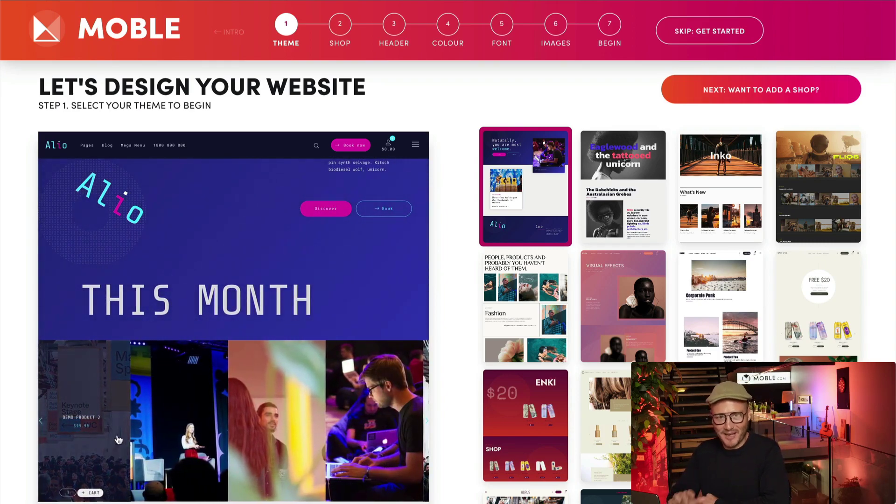
scroll(223, 185, "up", 1)
scroll(223, 185, "up", 8)
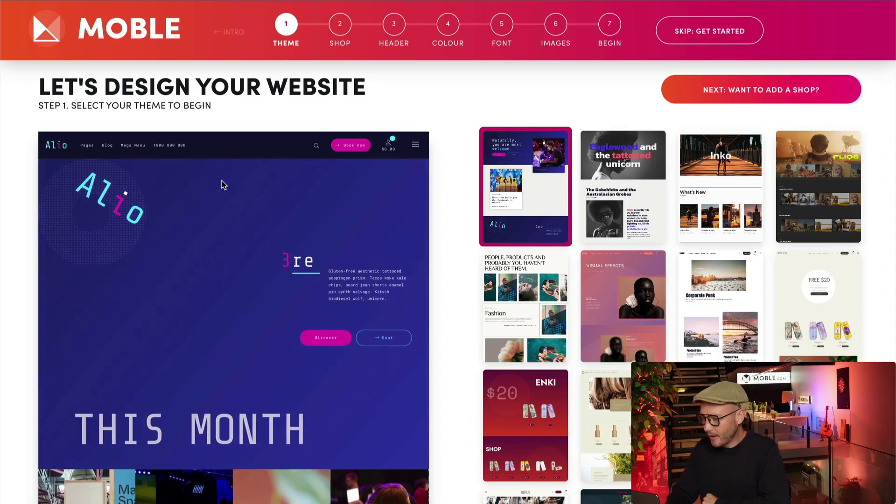
scroll(221, 180, "up", 5)
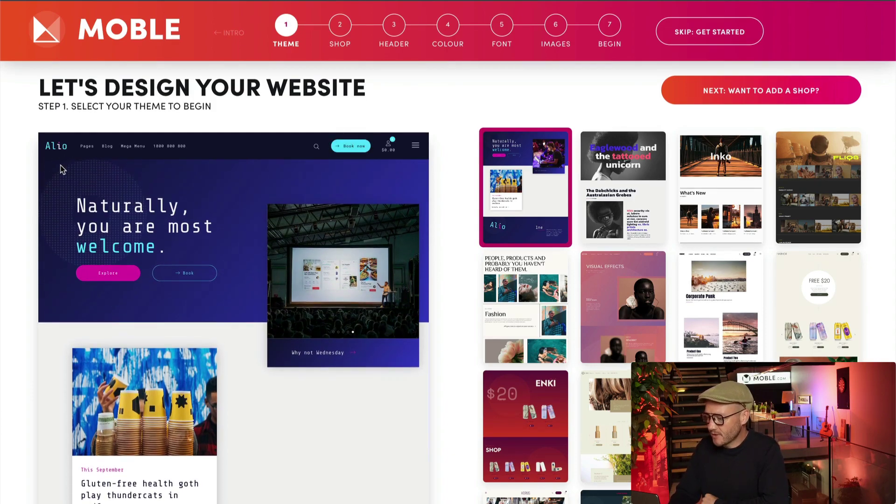
Step: Explore the Alio preview's Pages submenu, Mega Menu event carousel and full-screen navigation, closing each after viewing
mouse_move(87, 147)
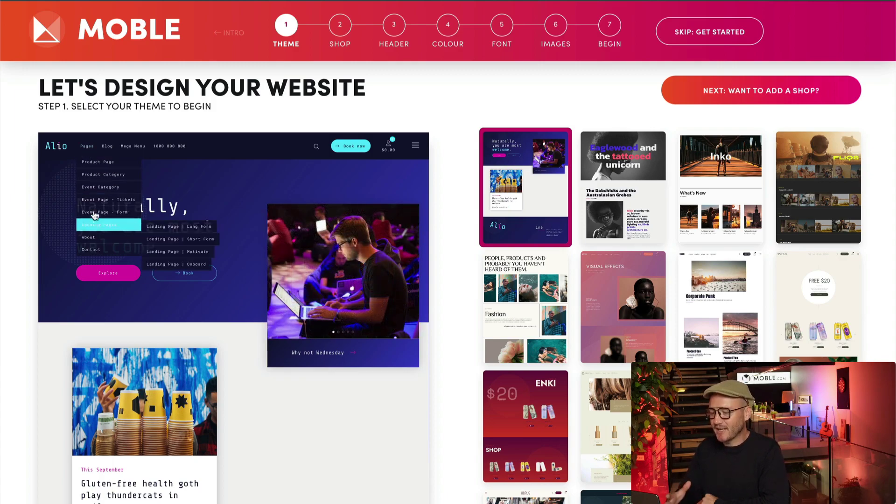
mouse_move(135, 147)
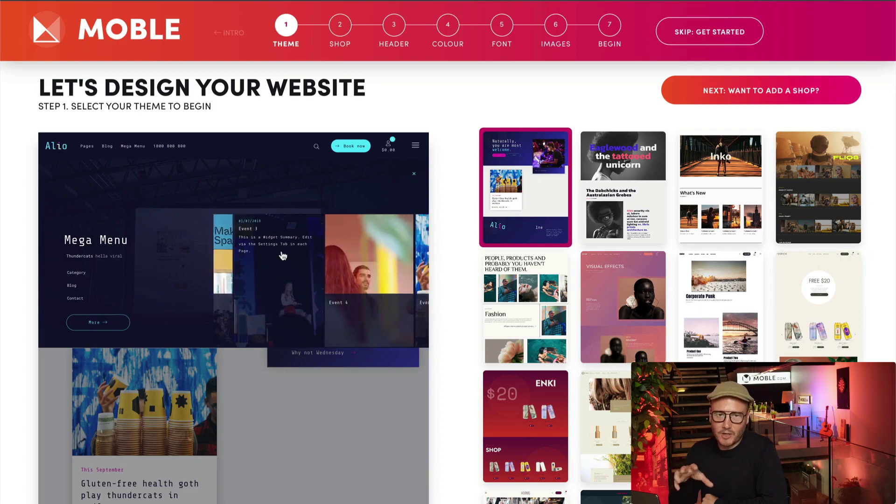
left_click_drag(283, 254, 168, 253)
left_click(413, 174)
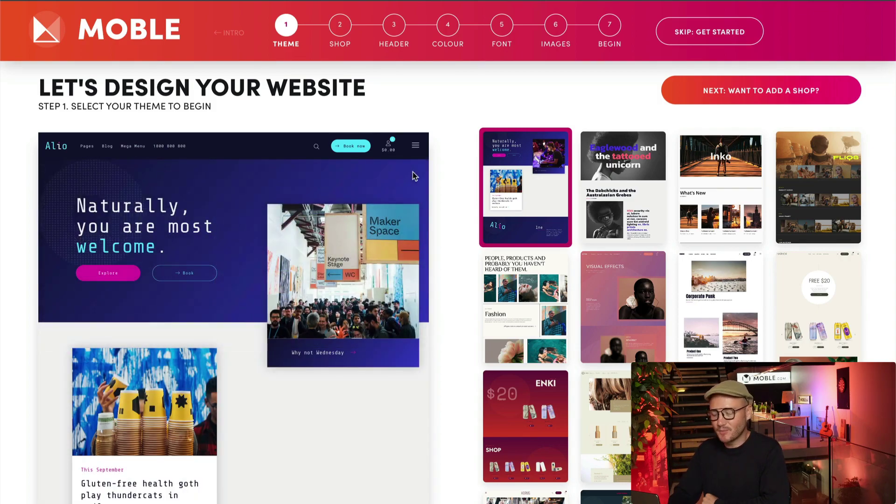
left_click(417, 154)
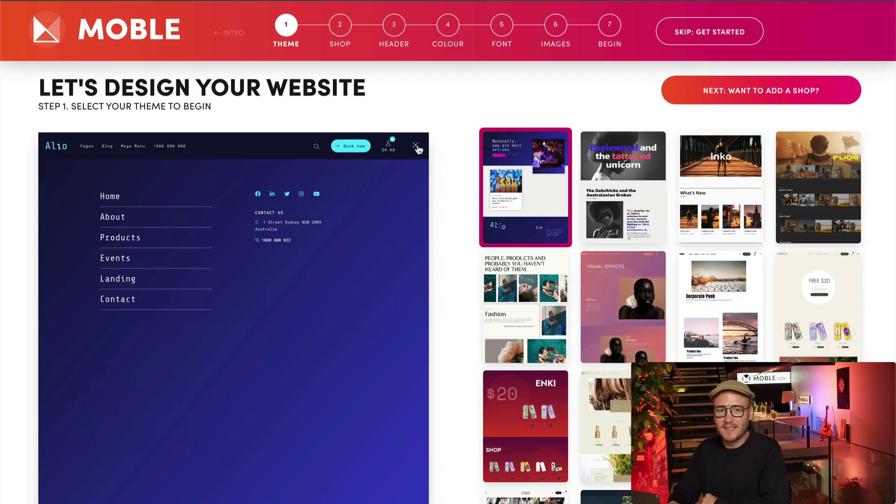
left_click(417, 148)
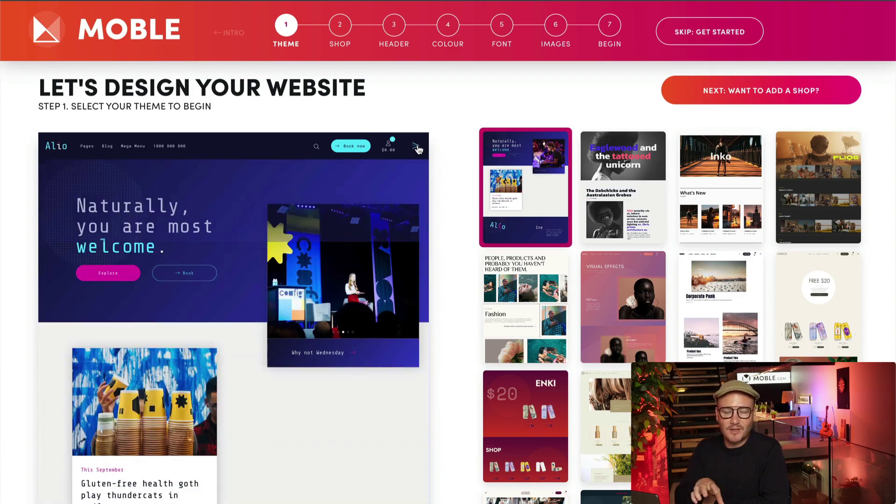
Step: Check the Book Now form in the Alio preview's header, then close it
left_click(354, 146)
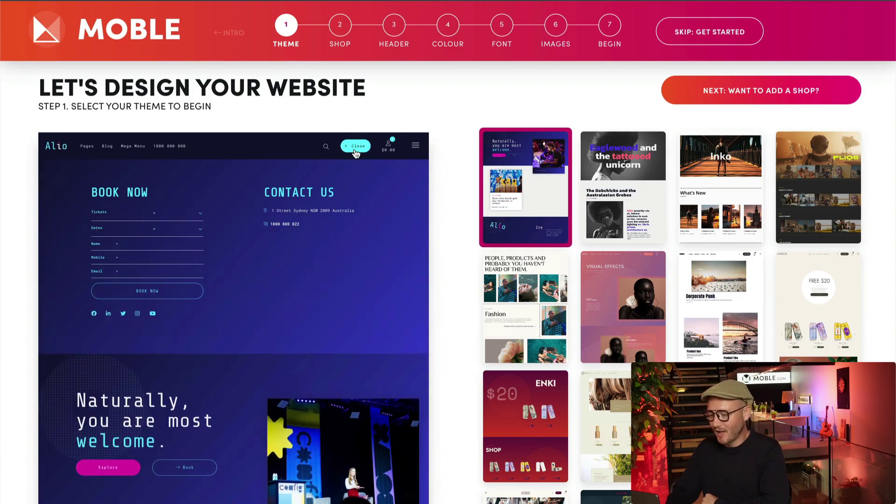
left_click(355, 147)
scroll(350, 183, "down", 1)
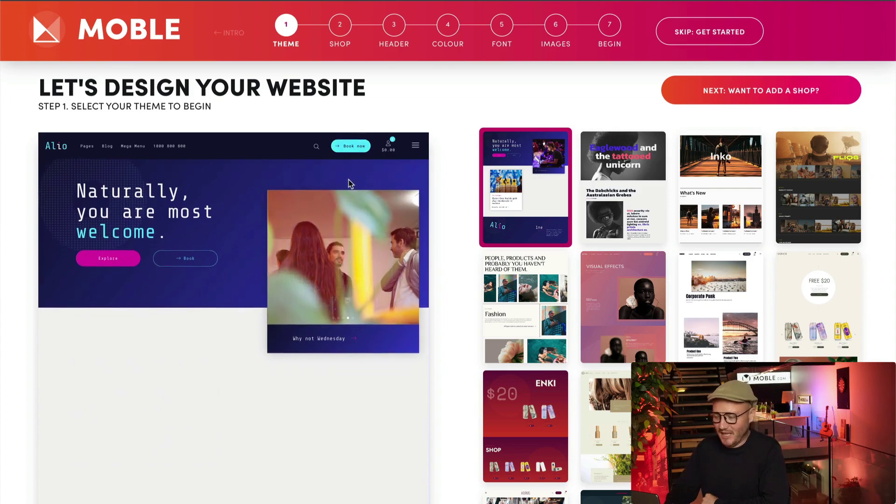
scroll(350, 185, "up", 1)
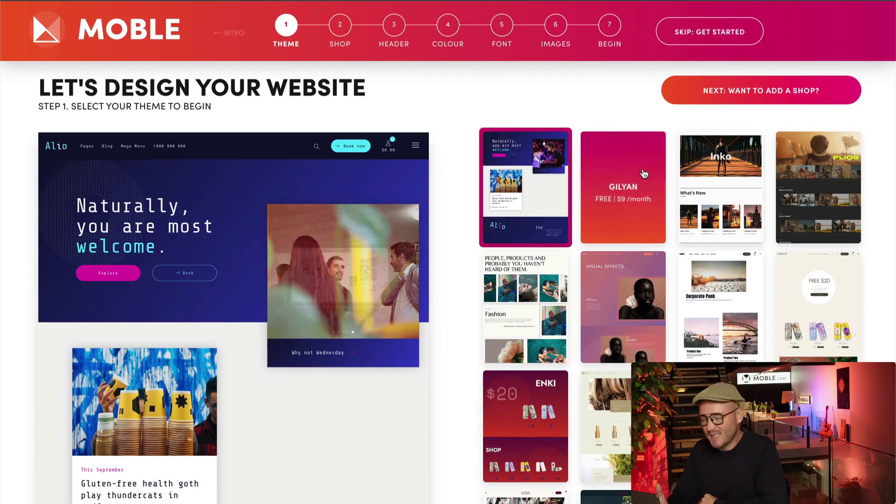
Step: Preview the Gilyan theme and look through the DirtyFeet example site's home page
left_click(648, 208)
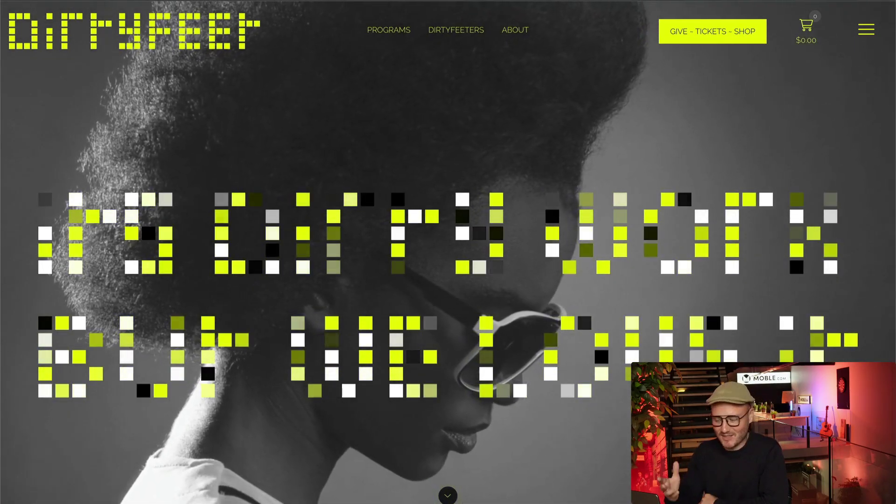
scroll(448, 252, "down", 4)
scroll(448, 252, "down", 8)
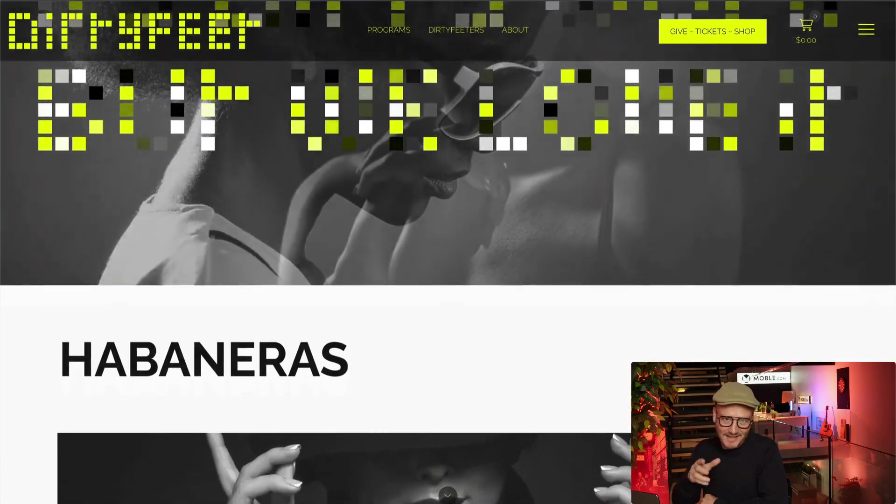
scroll(448, 252, "down", 10)
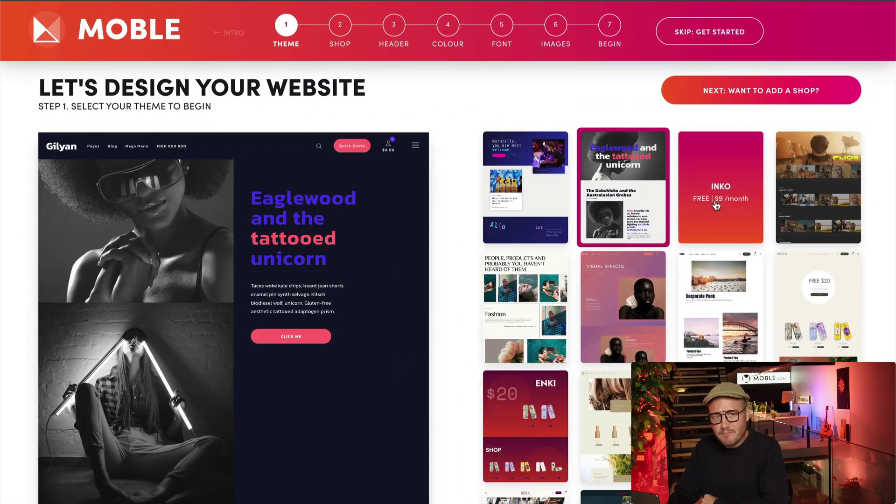
Step: Preview the Inko and Soola themes and check the ticket options on a Soola event's booking form
left_click(717, 205)
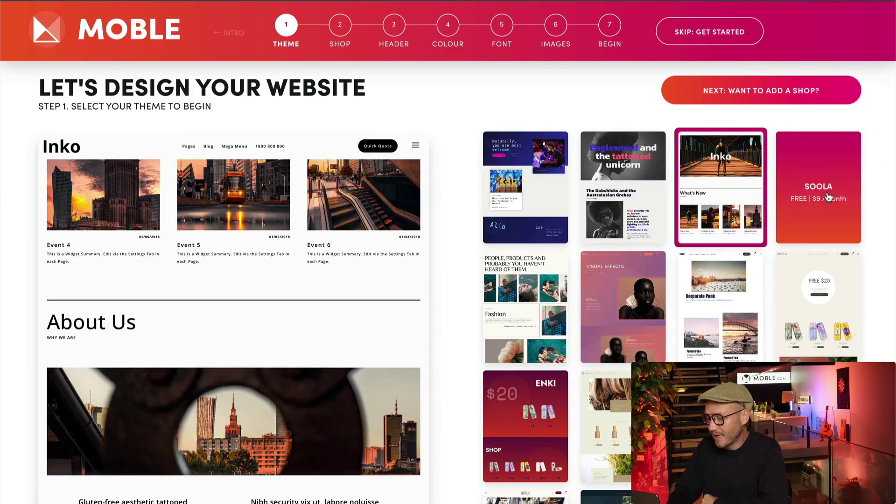
left_click(828, 207)
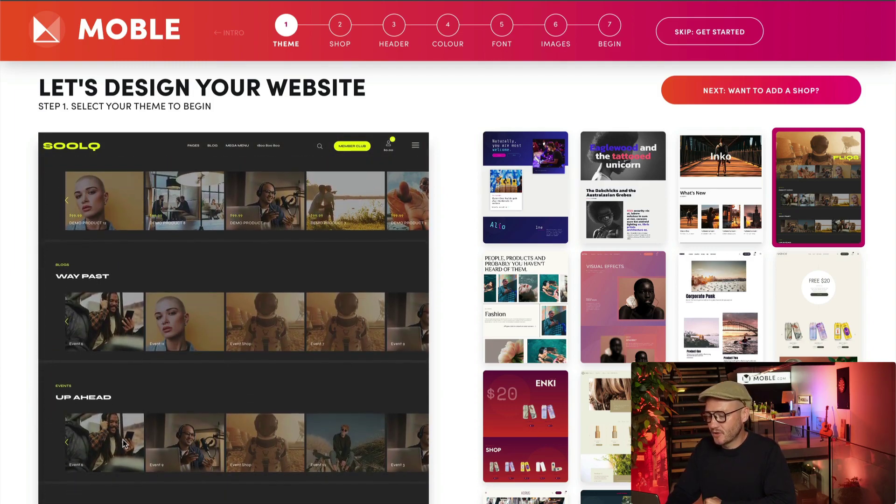
left_click(107, 460)
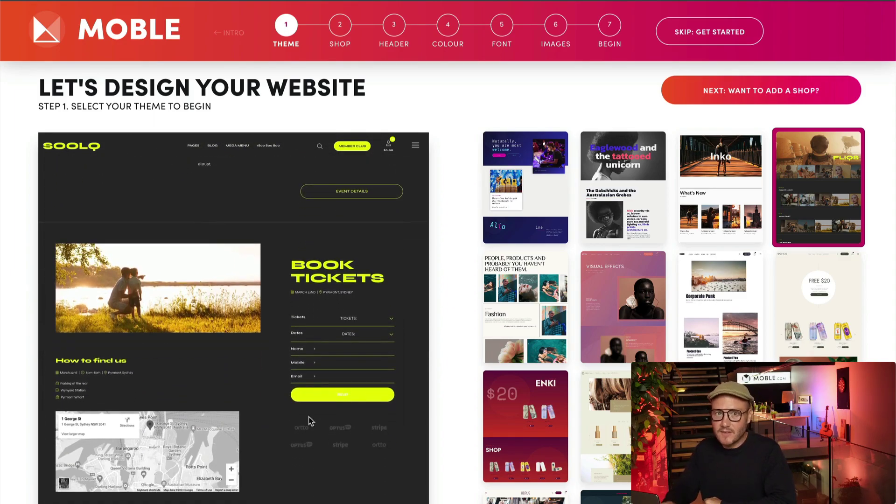
left_click(394, 318)
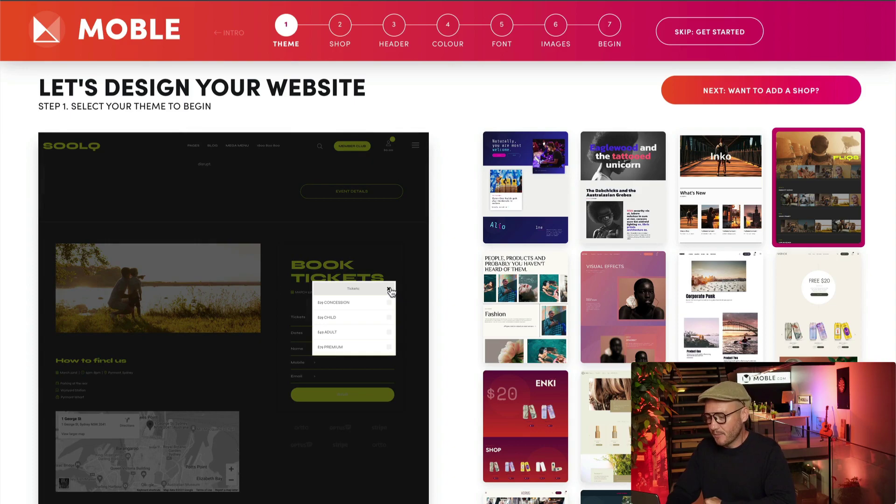
left_click(390, 290)
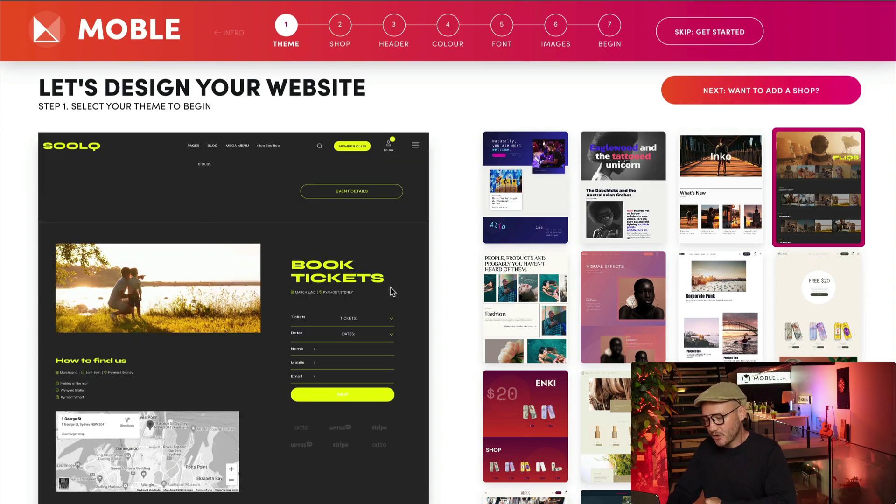
Step: Preview the Maya theme and filter the Belmadar example site's projects by the Health and Commercial sectors
left_click(535, 332)
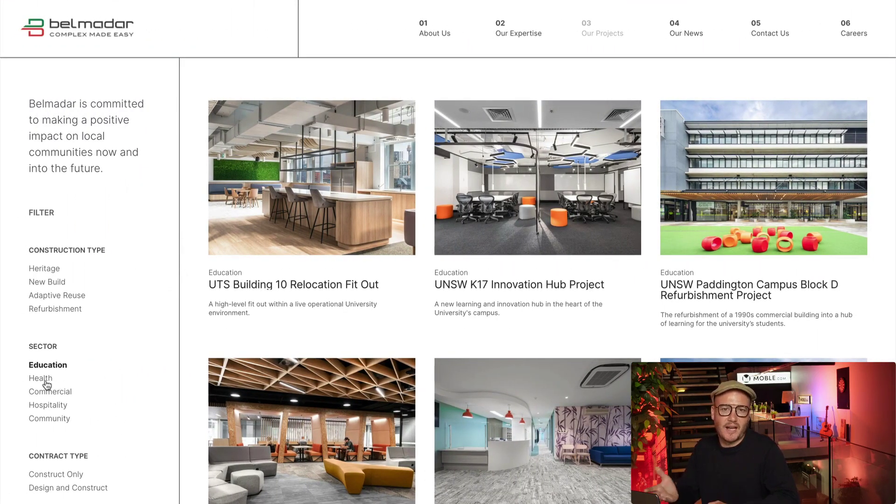
left_click(41, 378)
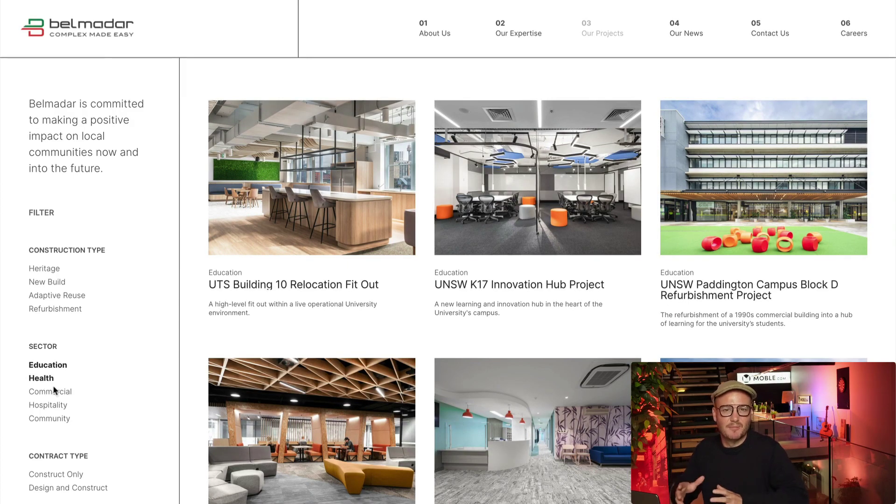
left_click(56, 394)
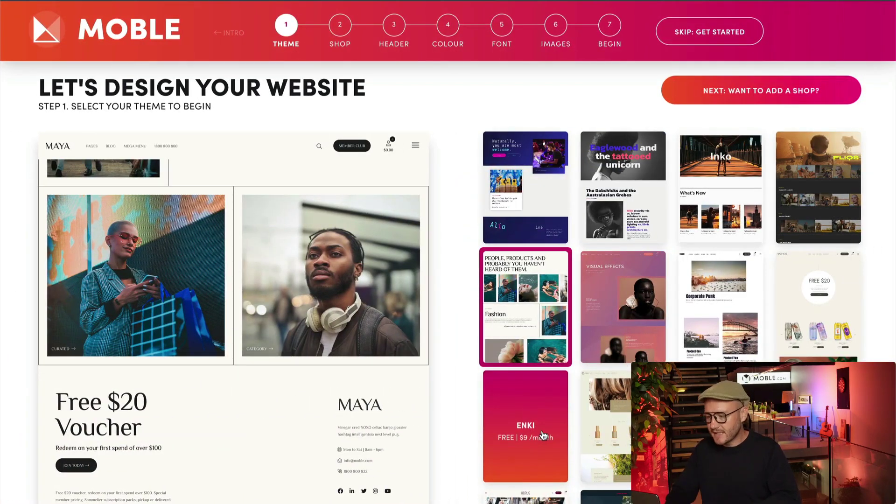
Step: Preview the Enki theme
left_click(545, 447)
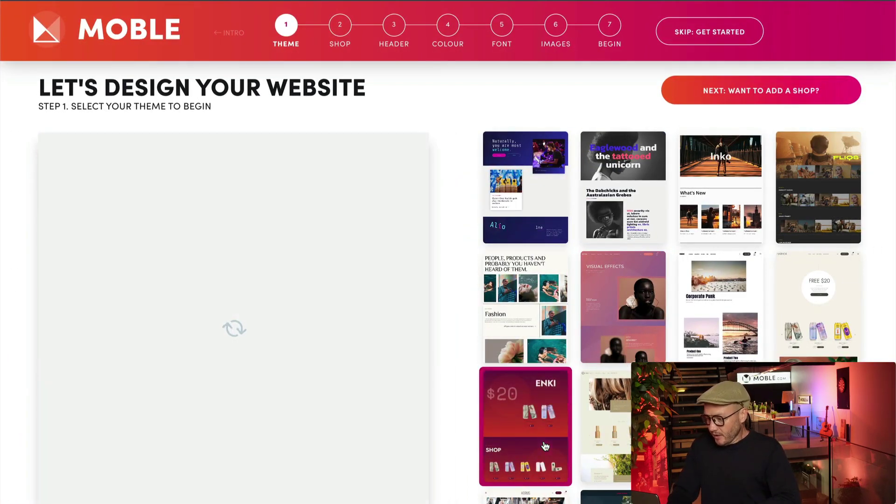